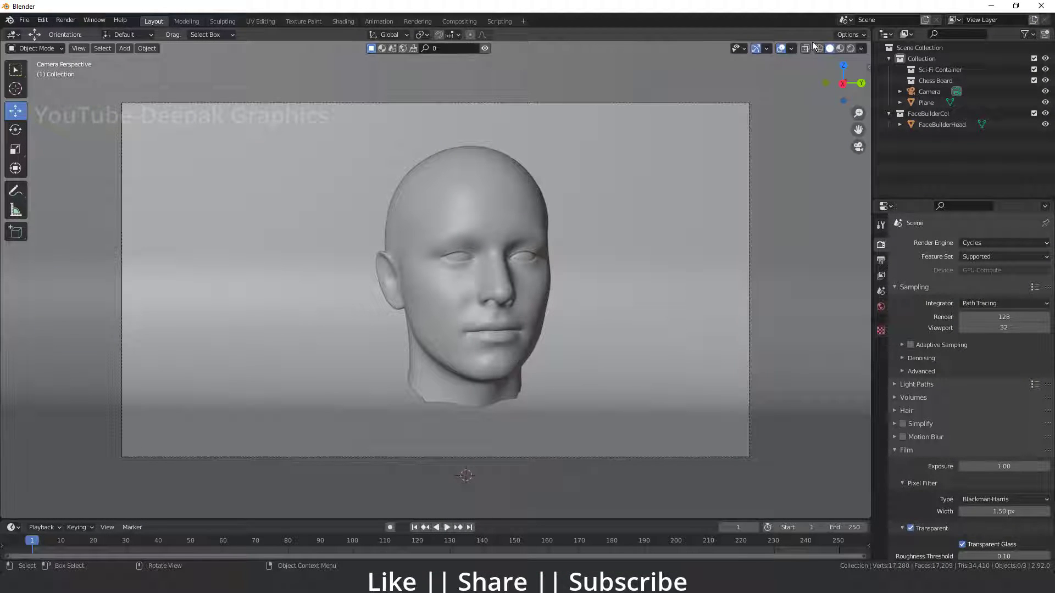
# Step: In rendered view, add an area light and move it up and right of the head
pyautogui.click(852, 49)
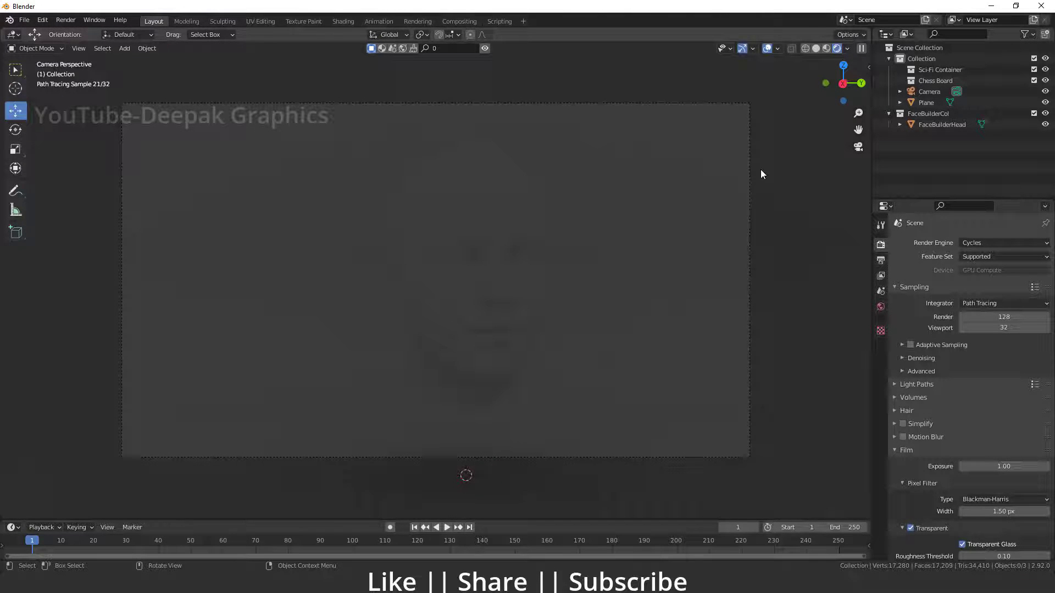
pyautogui.moveTo(533, 224); pyautogui.dragTo(472, 242, button='middle')
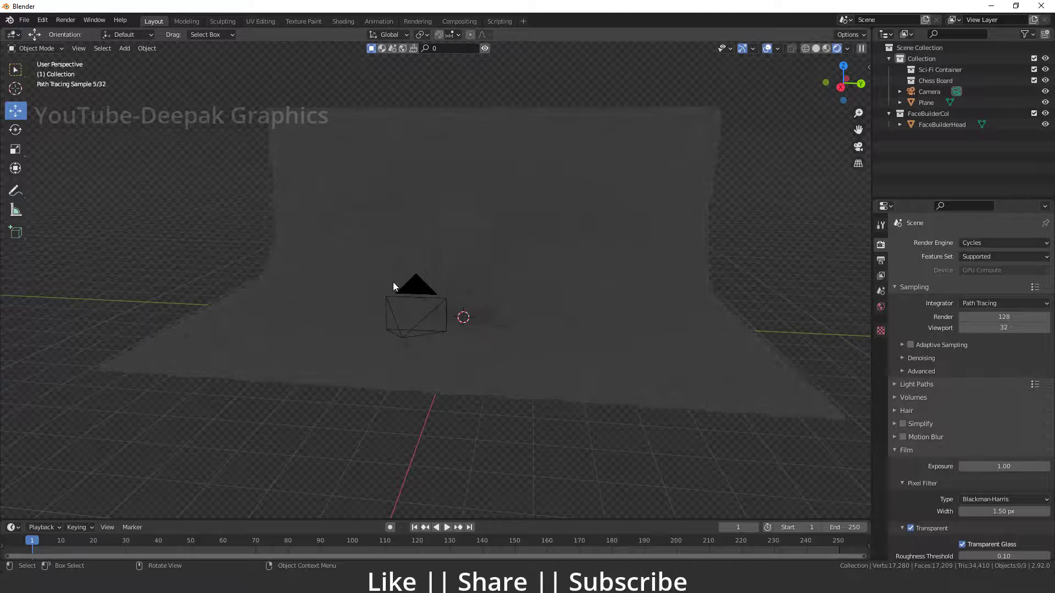
pyautogui.hotkey('shift', 'a')
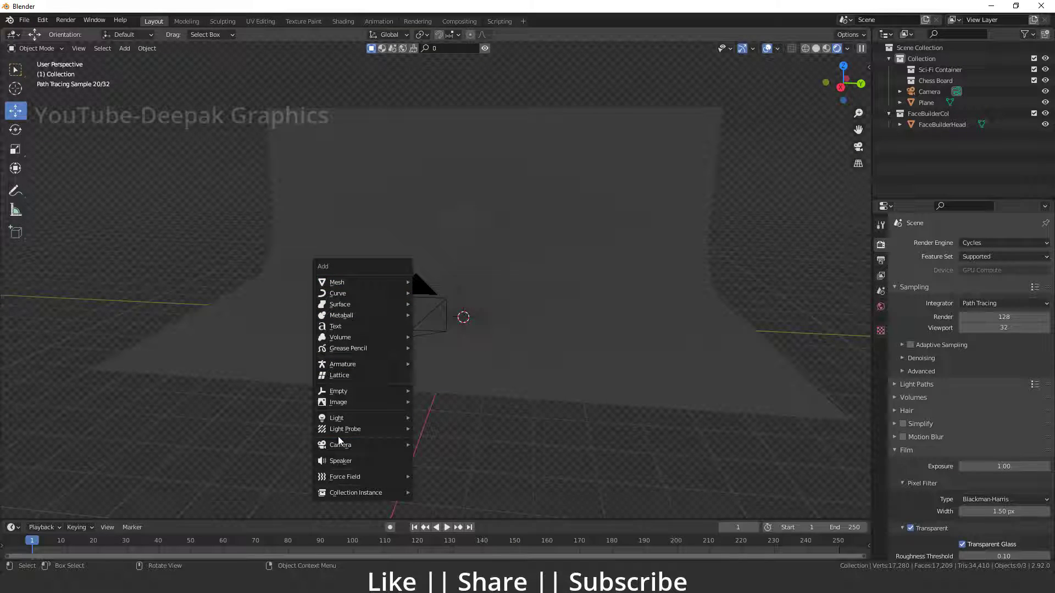
pyautogui.moveTo(337, 418)
pyautogui.click(437, 451)
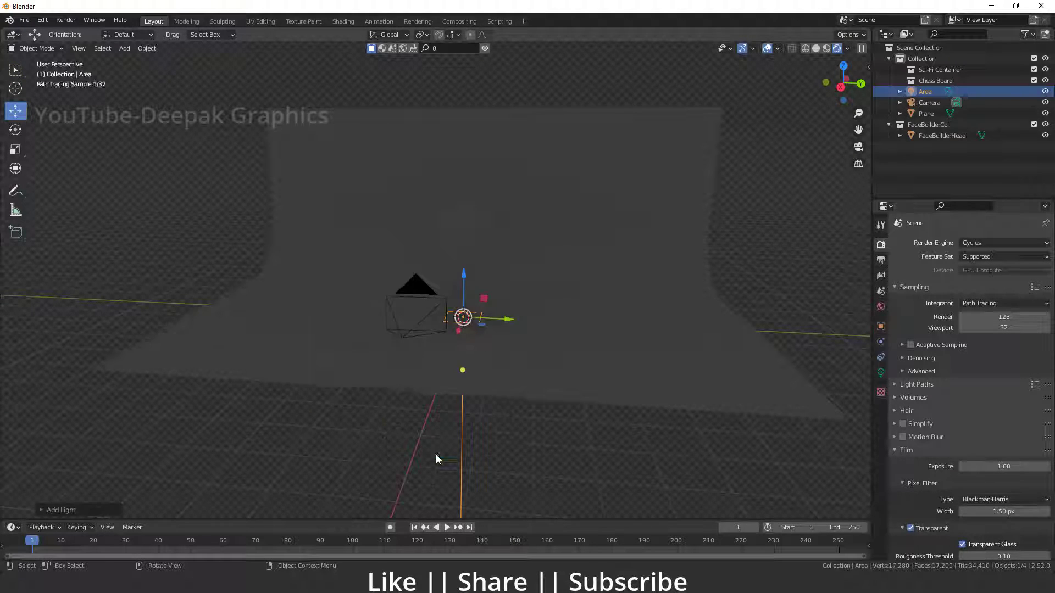
pyautogui.moveTo(466, 281); pyautogui.dragTo(470, 212)
pyautogui.scroll(2, 491, 283)
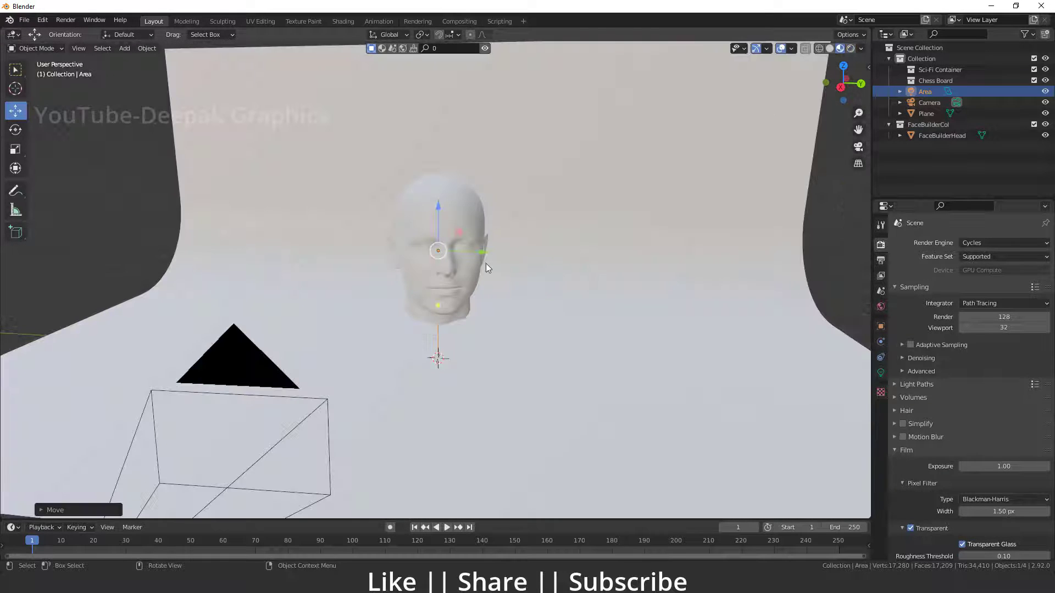
pyautogui.moveTo(485, 264); pyautogui.dragTo(601, 267)
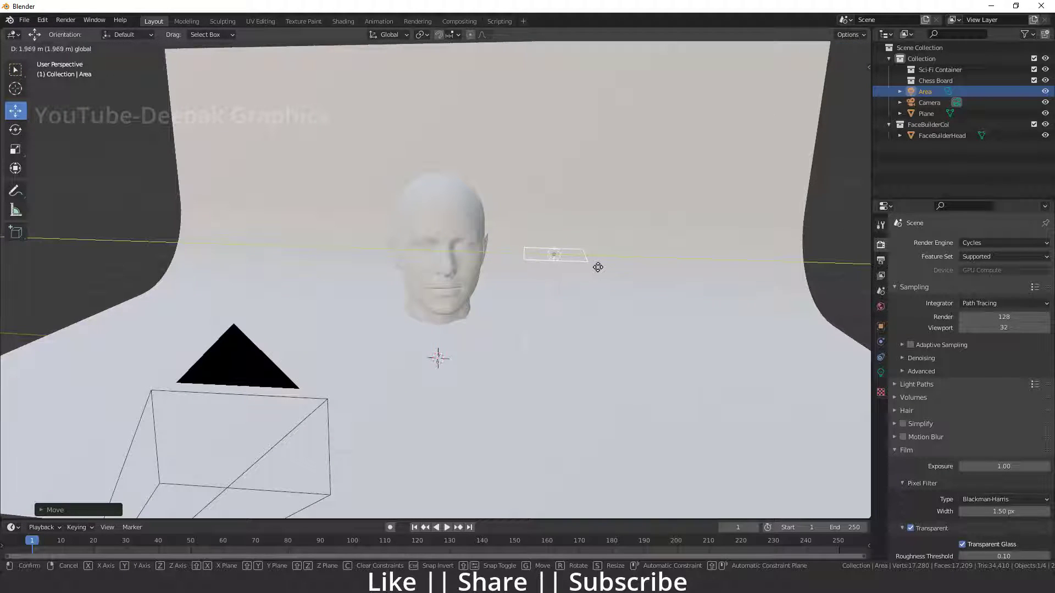
# Step: Tilt the area light with the Rotate tool
pyautogui.click(15, 129)
pyautogui.moveTo(590, 231); pyautogui.dragTo(577, 301)
pyautogui.press('s')
pyautogui.click(606, 375)
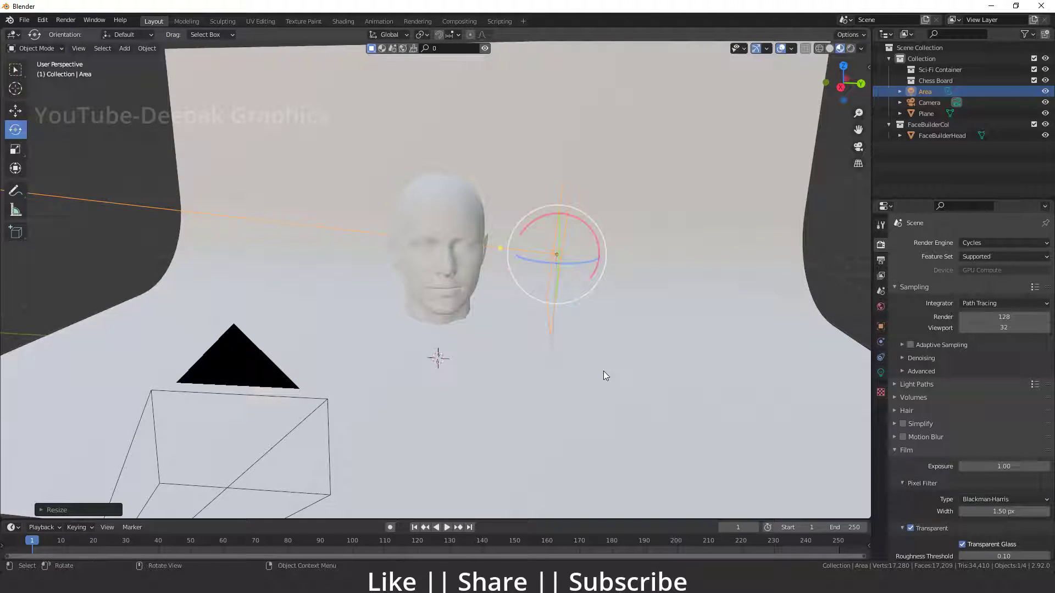
pyautogui.moveTo(604, 376); pyautogui.dragTo(544, 252, button='middle')
# Step: Move the light further right and rotate it to aim at the head
pyautogui.hotkey('shift', 'space')
pyautogui.press('g')
pyautogui.moveTo(552, 231); pyautogui.dragTo(664, 263)
pyautogui.moveTo(692, 285)
pyautogui.mouseDown(button='middle')
pyautogui.moveTo(574, 273)
pyautogui.moveTo(499, 209)
pyautogui.mouseUp(button='middle')
pyautogui.hotkey('shift', 'space')
pyautogui.press('r')
pyautogui.moveTo(588, 209); pyautogui.dragTo(591, 217)
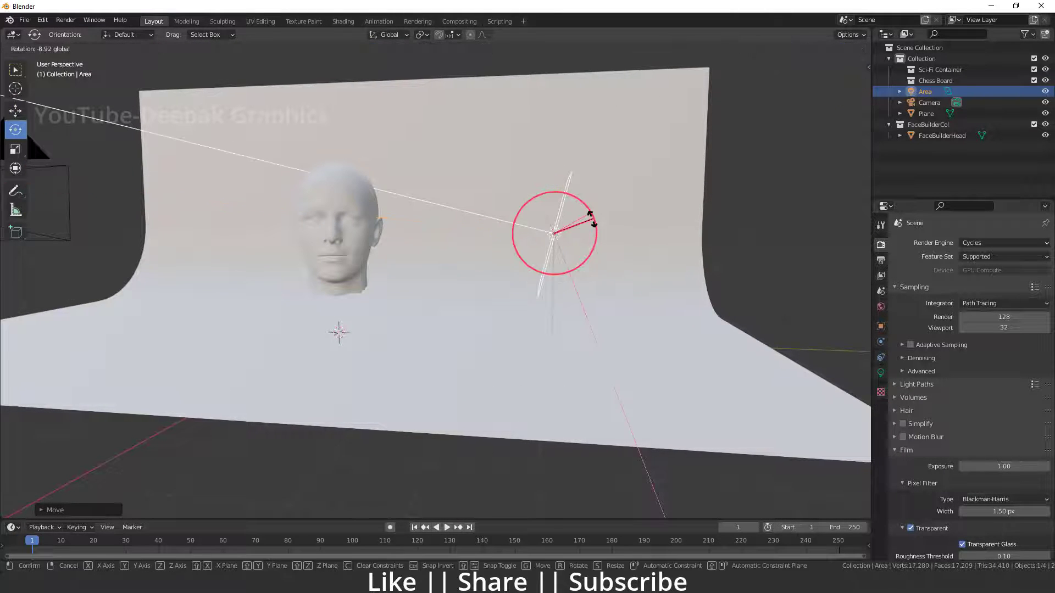
pyautogui.moveTo(591, 217); pyautogui.dragTo(501, 54, button='middle')
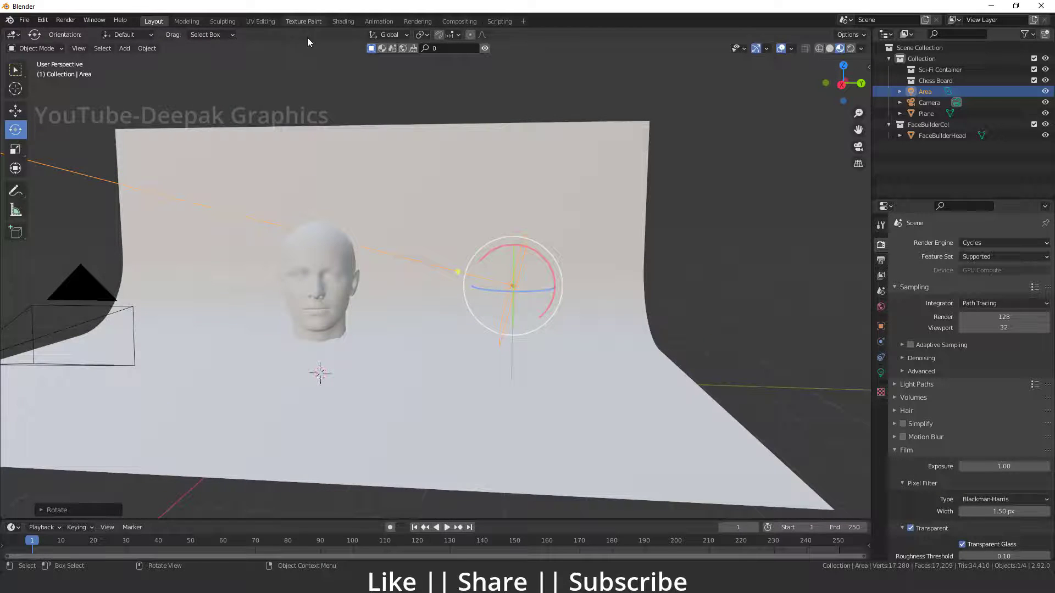
# Step: In the Shading workspace, set the area light's Power to 1500 W
pyautogui.click(342, 21)
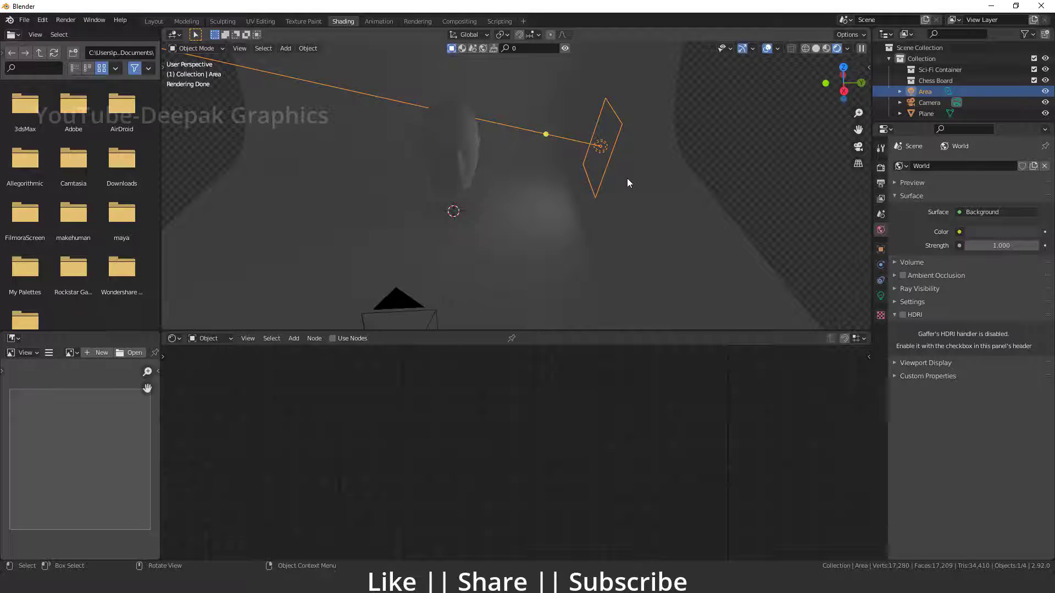
pyautogui.click(881, 296)
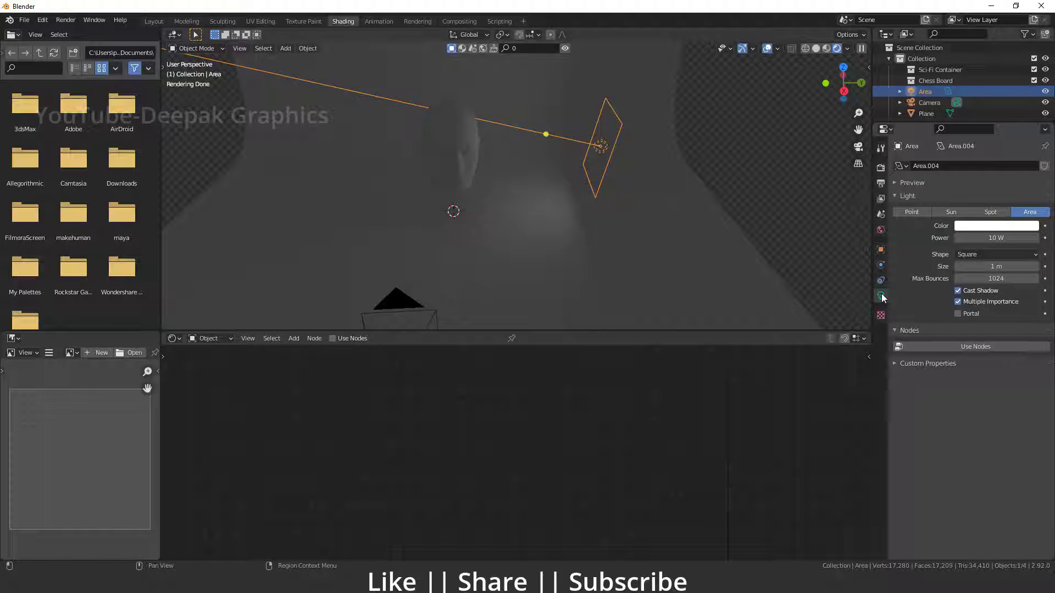
pyautogui.doubleClick(973, 238)
pyautogui.press('Return')
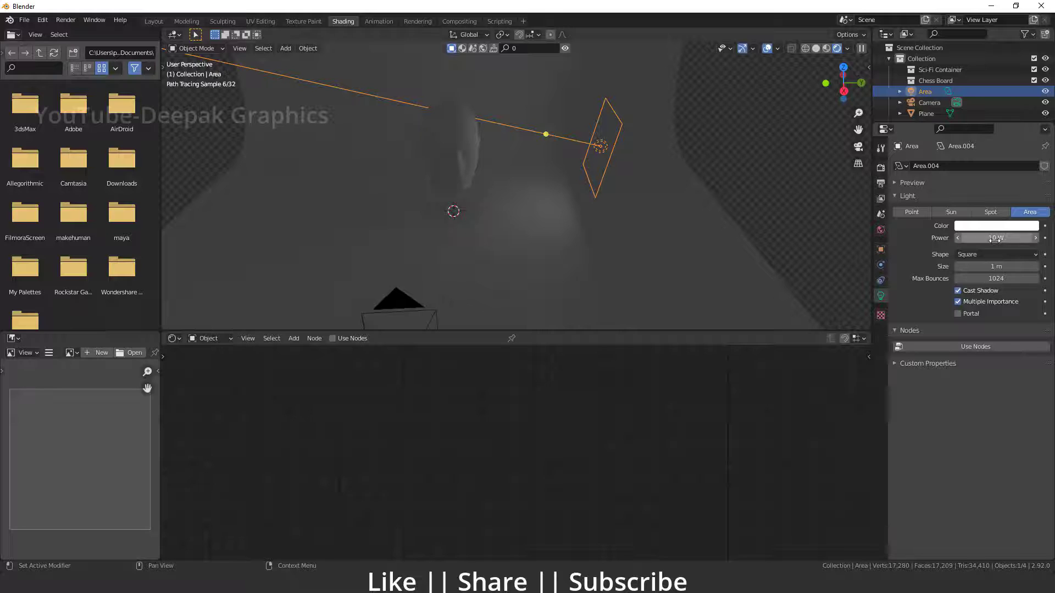
pyautogui.doubleClick(973, 237)
pyautogui.write('15')
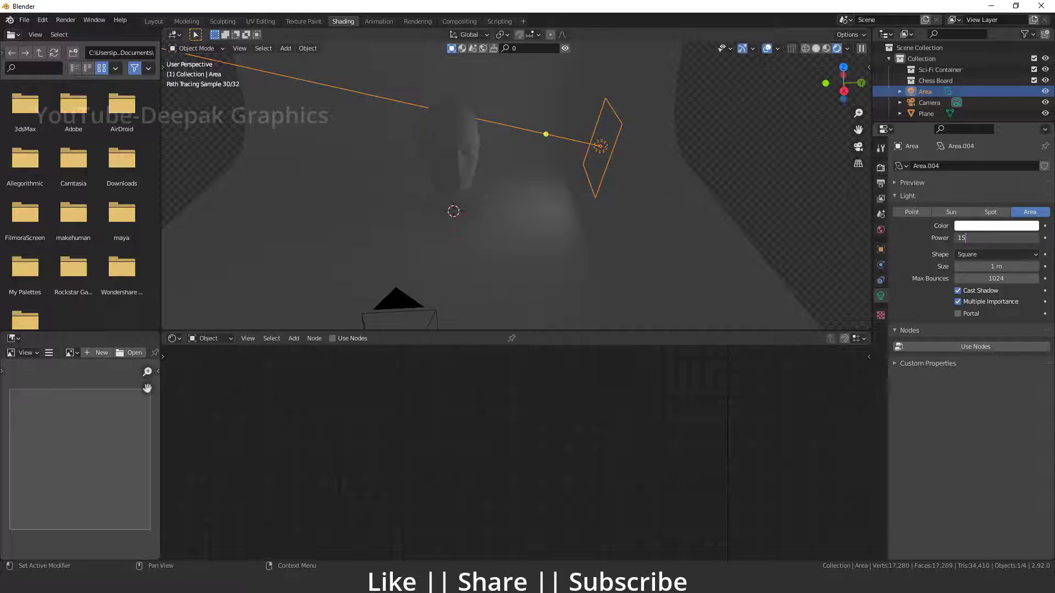
pyautogui.write('00')
pyautogui.press('Return')
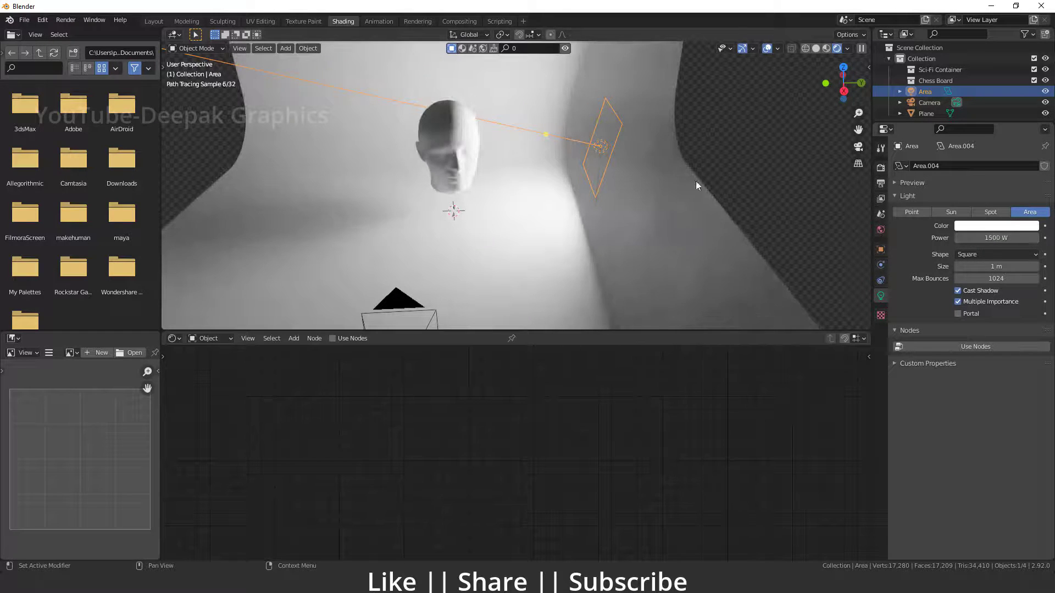
pyautogui.moveTo(537, 176)
pyautogui.mouseDown(button='middle')
pyautogui.moveTo(502, 183)
pyautogui.moveTo(545, 171)
pyautogui.moveTo(524, 190)
pyautogui.mouseUp(button='middle')
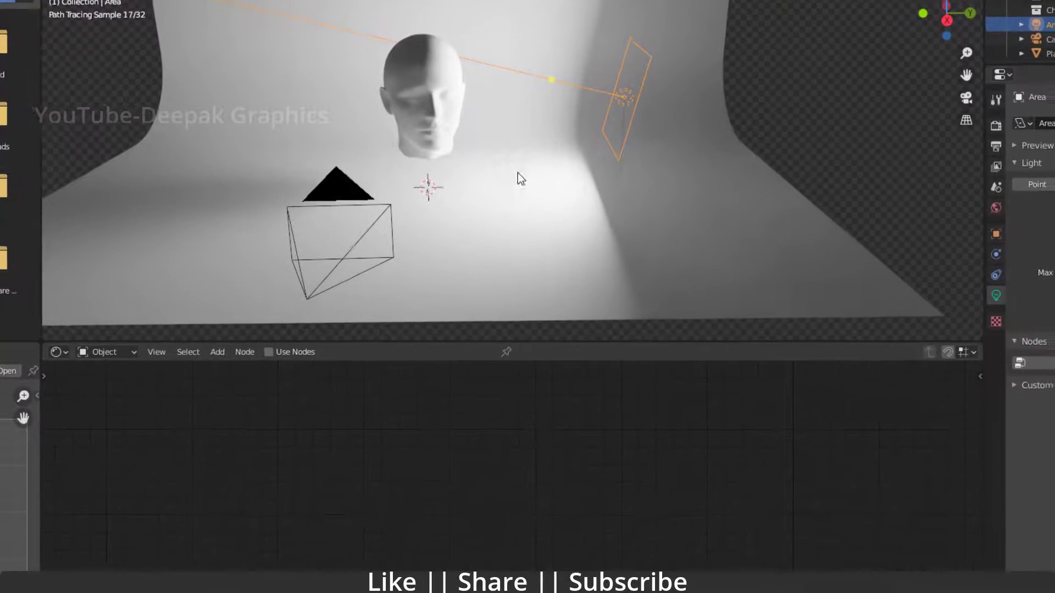
# Step: Enable the light's nodes and add a Combine HSV node feeding the Emission colour
pyautogui.click(263, 352)
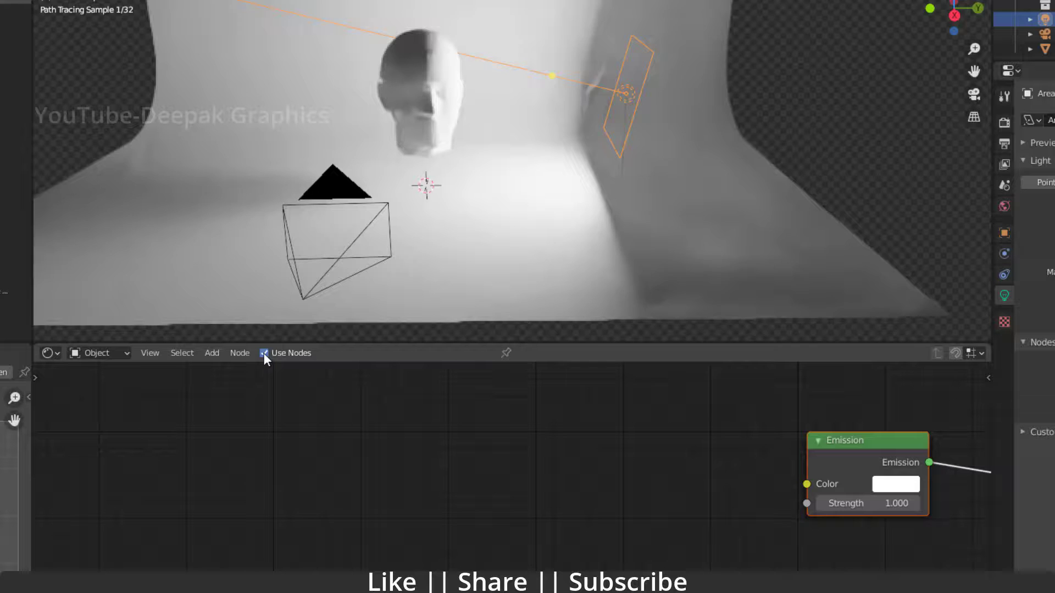
pyautogui.moveTo(749, 438)
pyautogui.mouseDown(button='middle')
pyautogui.moveTo(301, 448)
pyautogui.moveTo(419, 455)
pyautogui.moveTo(452, 472)
pyautogui.mouseUp(button='middle')
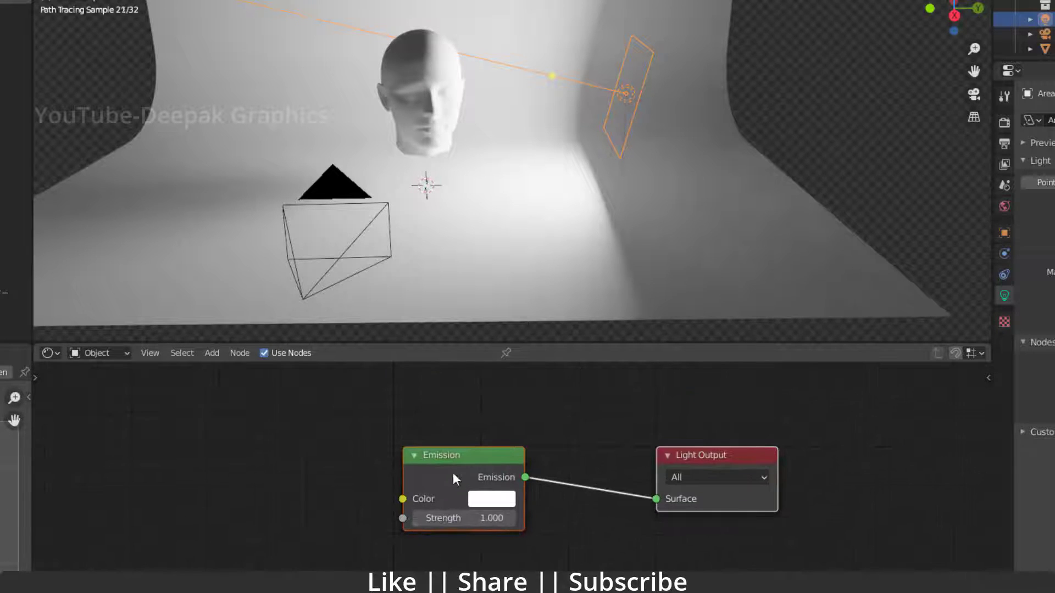
pyautogui.moveTo(453, 473); pyautogui.dragTo(568, 506)
pyautogui.moveTo(567, 506); pyautogui.dragTo(403, 492, button='middle')
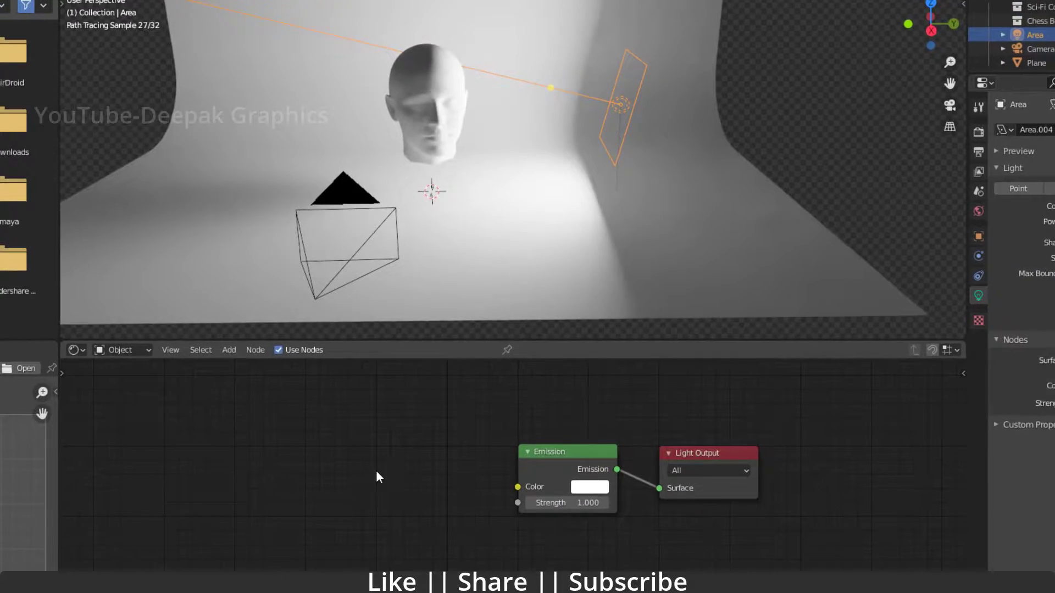
pyautogui.hotkey('shift', 'a')
pyautogui.click(388, 446)
pyautogui.write('c')
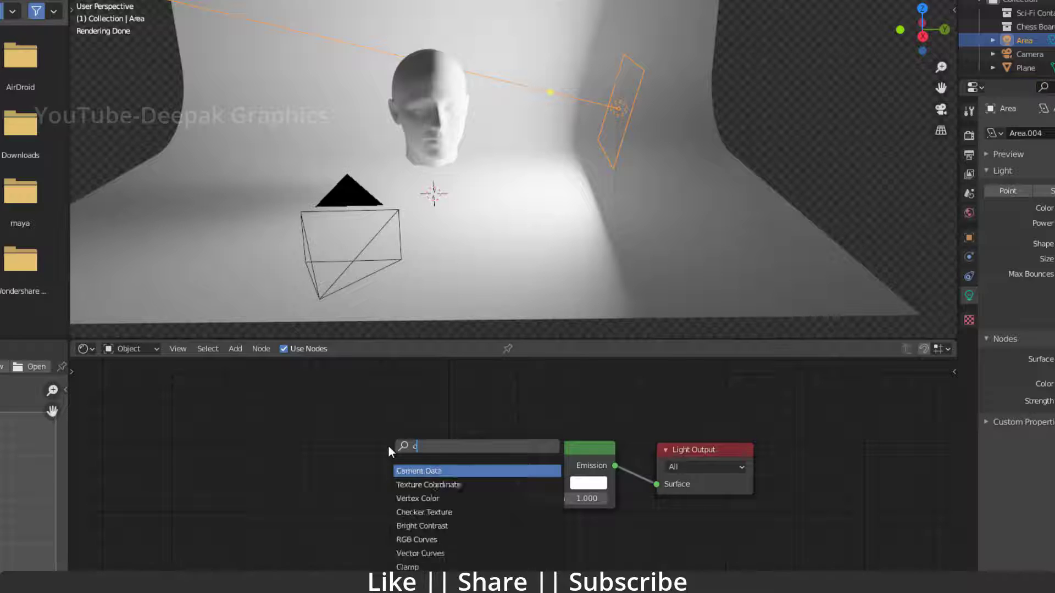
pyautogui.write('om')
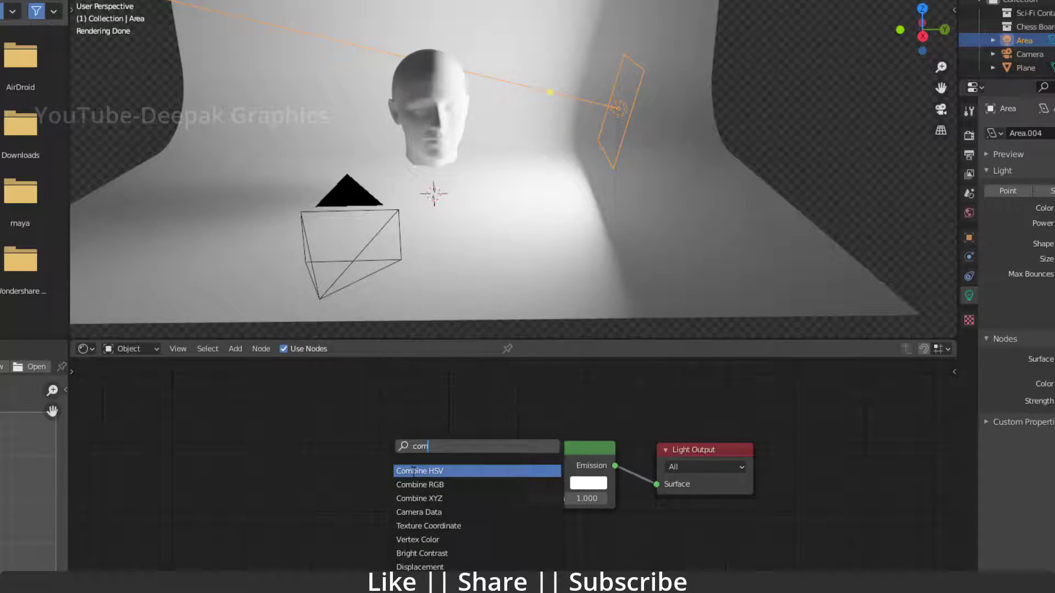
pyautogui.press('Return')
pyautogui.click(400, 449)
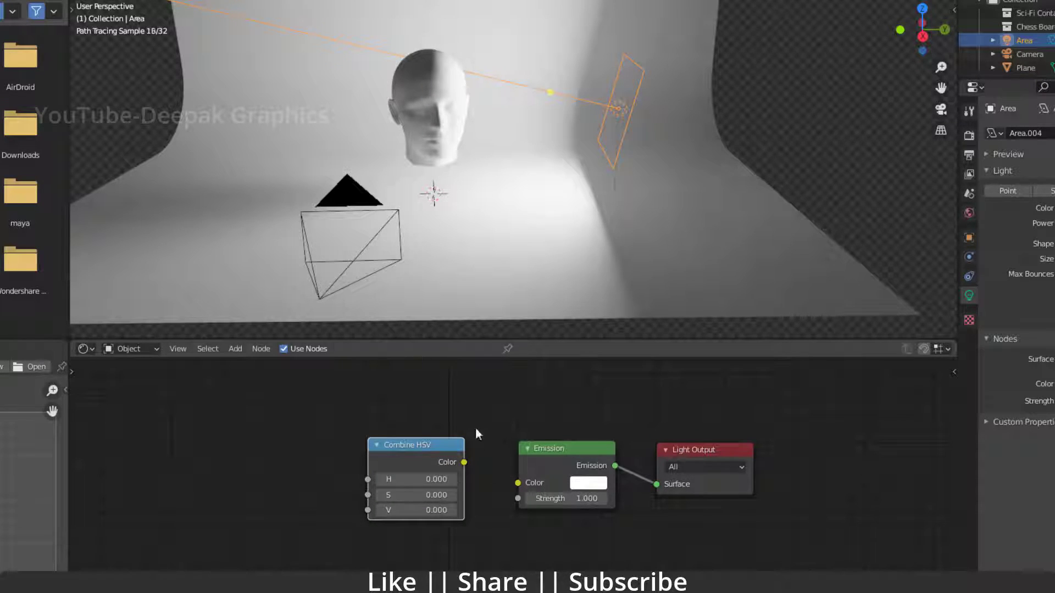
pyautogui.moveTo(463, 462); pyautogui.dragTo(518, 482)
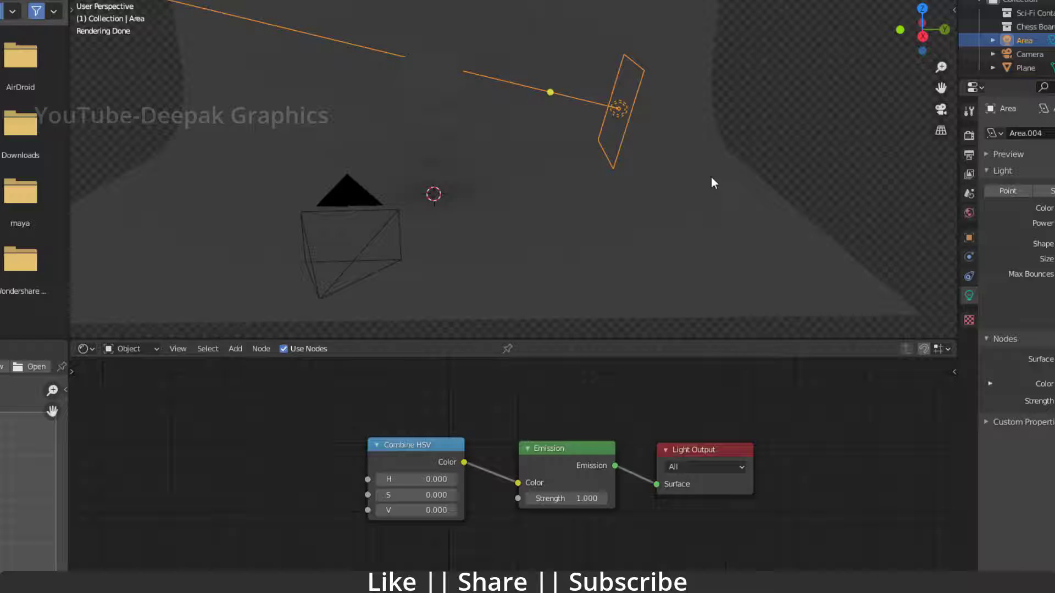
# Step: Add a Math node linked into Combine HSV's Hue, with its operation set to Fraction
pyautogui.moveTo(301, 442); pyautogui.dragTo(317, 443, button='middle')
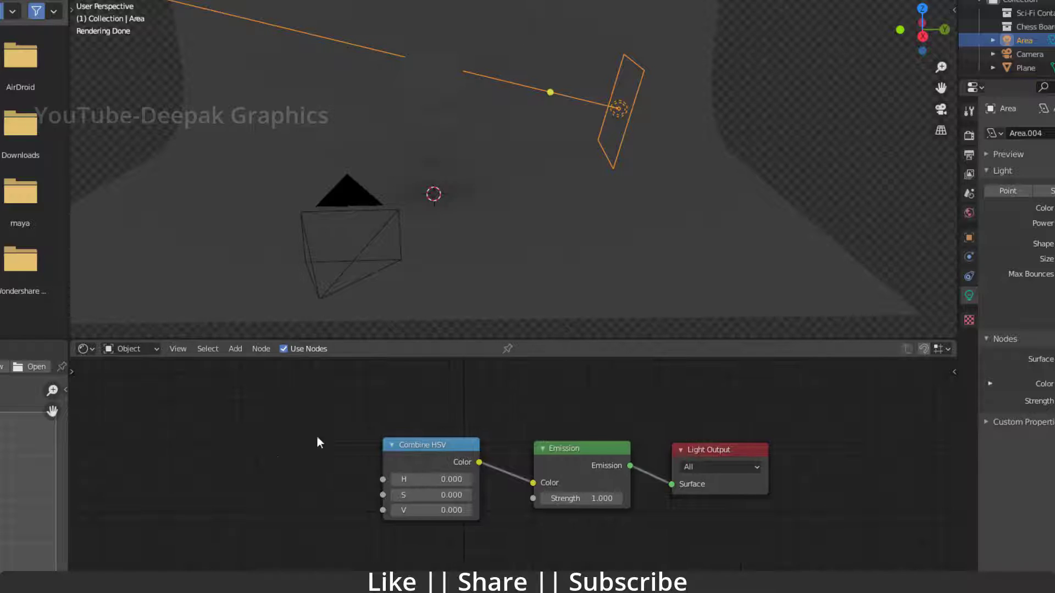
pyautogui.hotkey('shift', 'a')
pyautogui.click(247, 431)
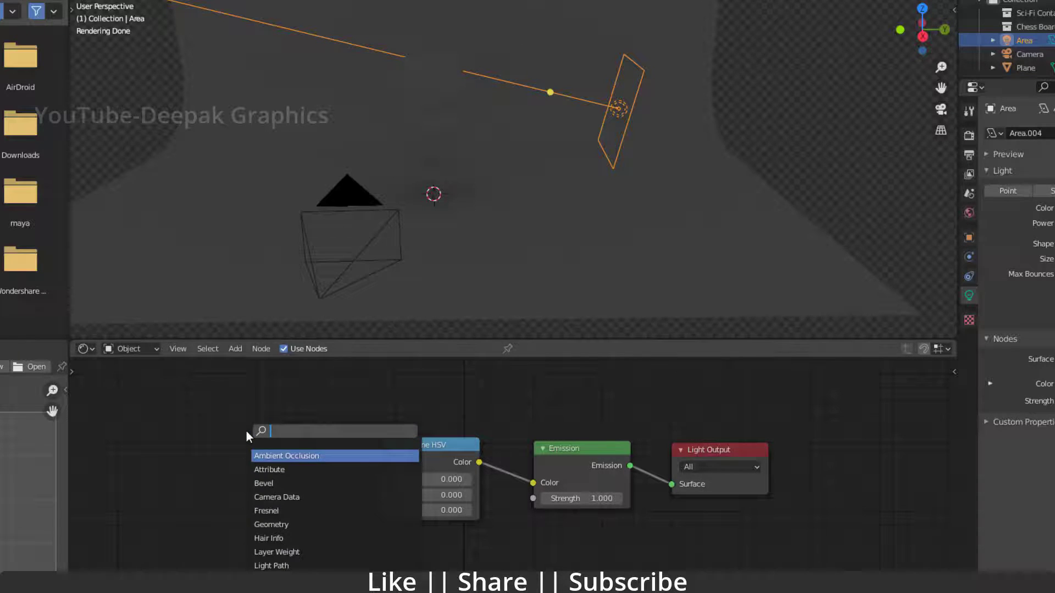
pyautogui.write('math')
pyautogui.press('Return')
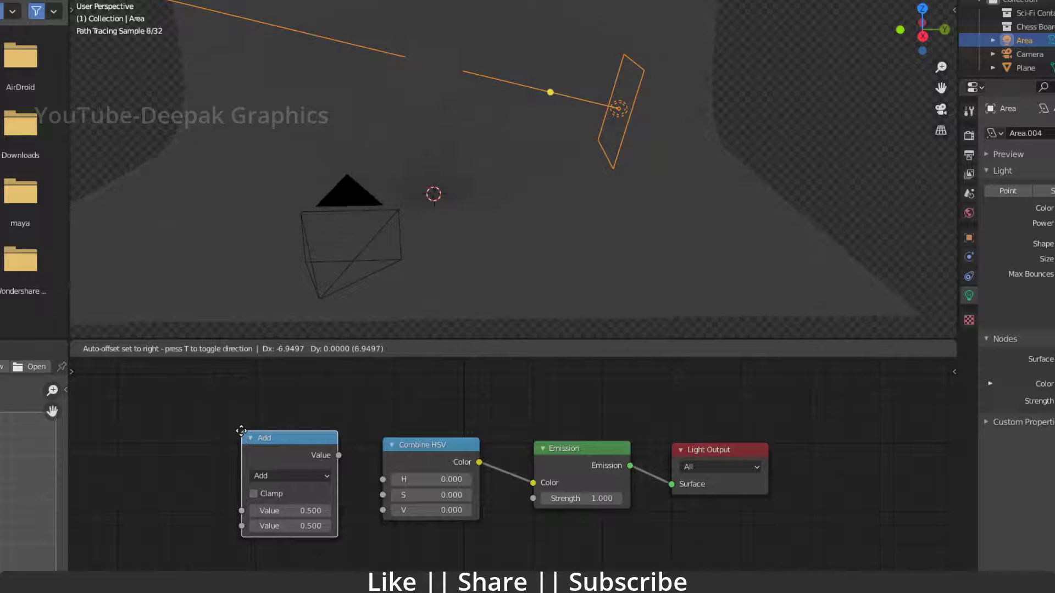
pyautogui.click(242, 433)
pyautogui.moveTo(338, 454); pyautogui.dragTo(384, 480)
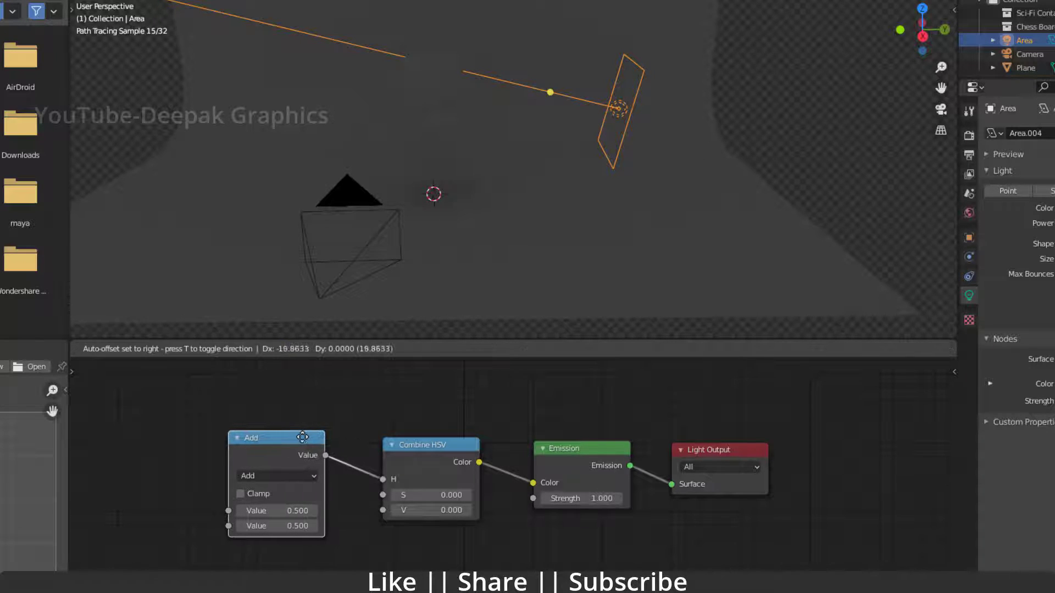
pyautogui.moveTo(295, 443); pyautogui.dragTo(318, 435)
pyautogui.click(272, 474)
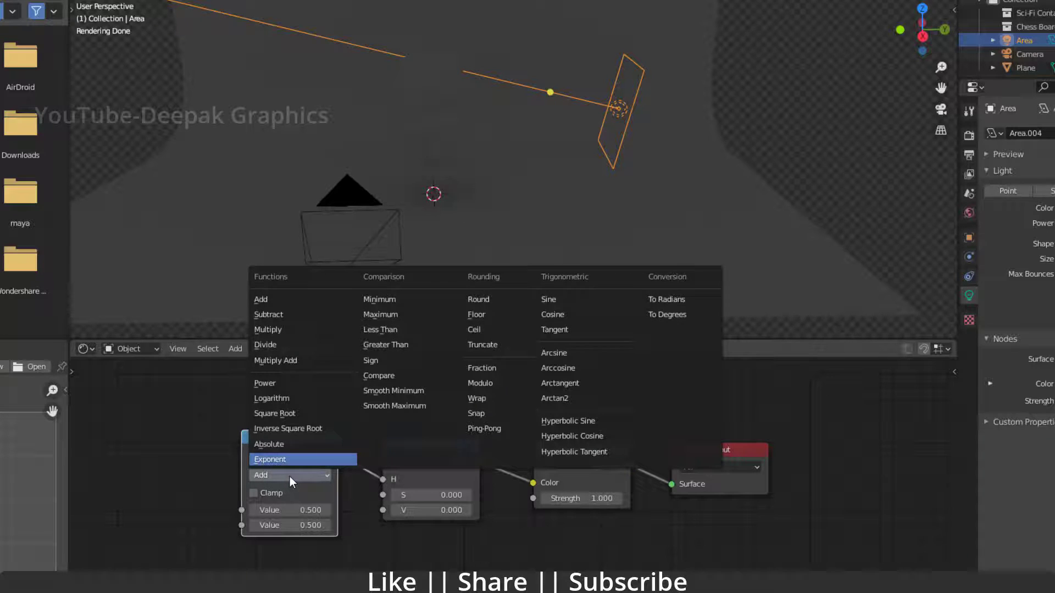
pyautogui.click(489, 372)
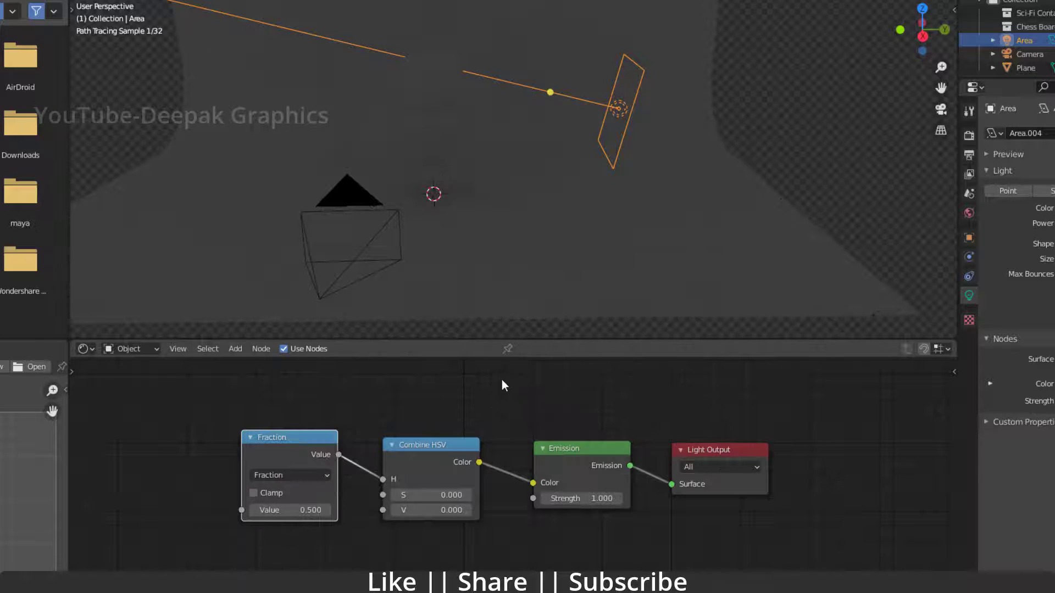
pyautogui.scroll(-2, 486, 495)
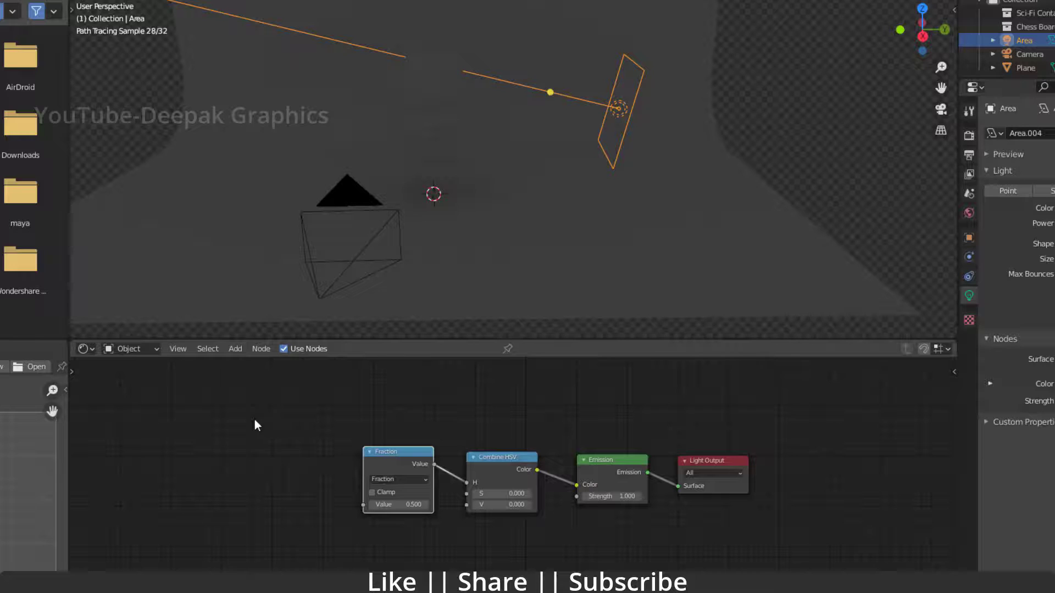
# Step: Add a Geometry node and connect its Incoming output to the Fraction node
pyautogui.hotkey('shift', 'a')
pyautogui.click(214, 439)
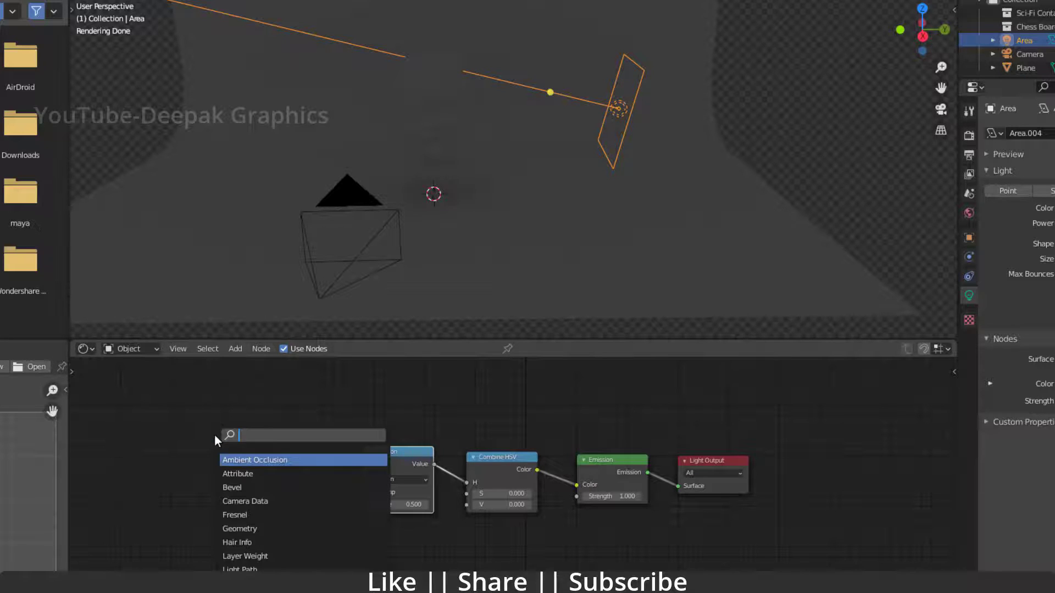
pyautogui.write('ge')
pyautogui.press('Return')
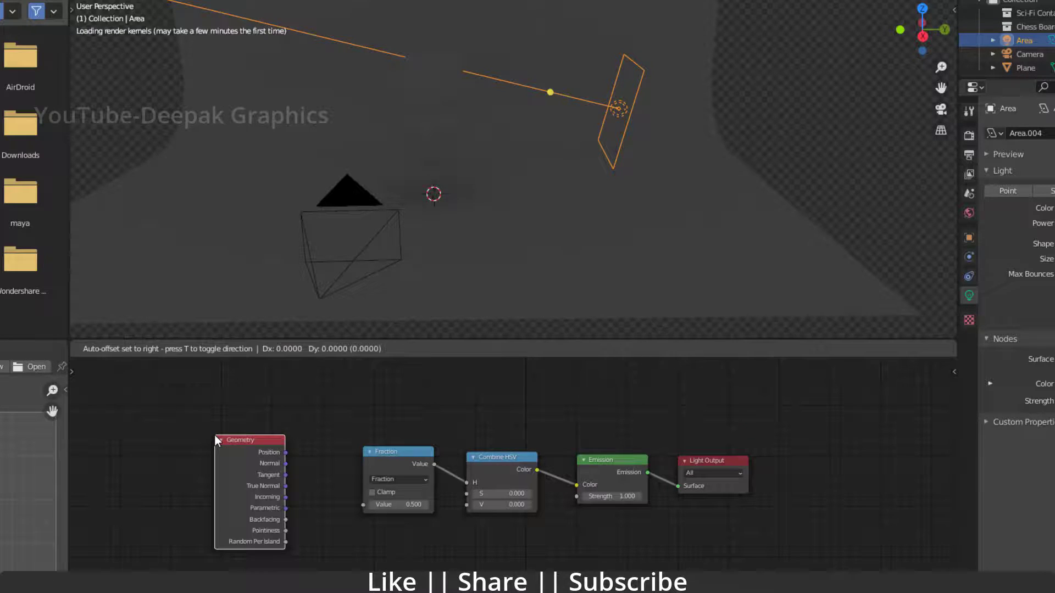
pyautogui.click(173, 419)
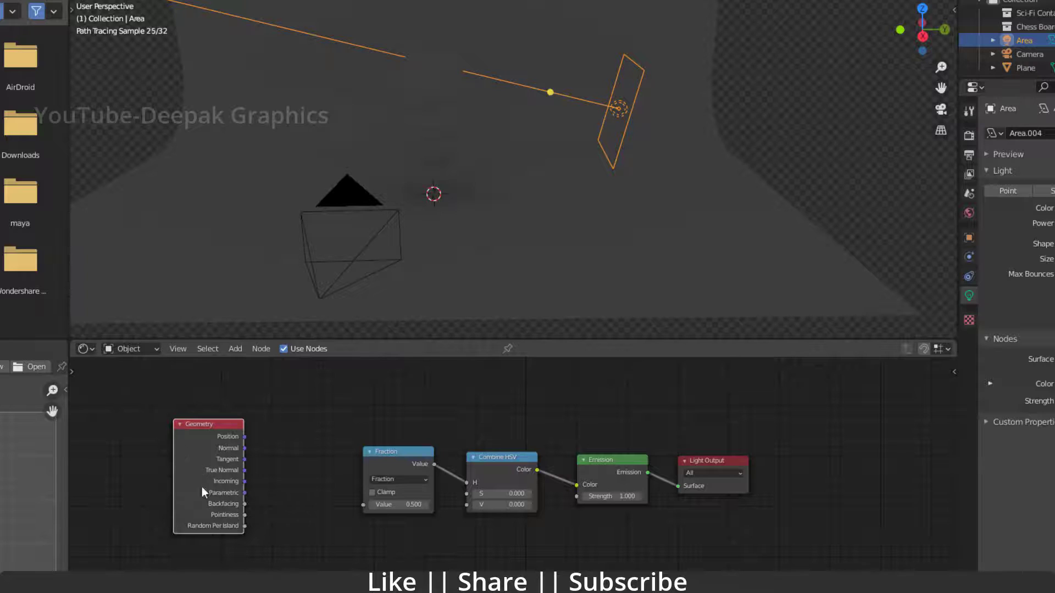
pyautogui.moveTo(245, 481); pyautogui.dragTo(364, 505)
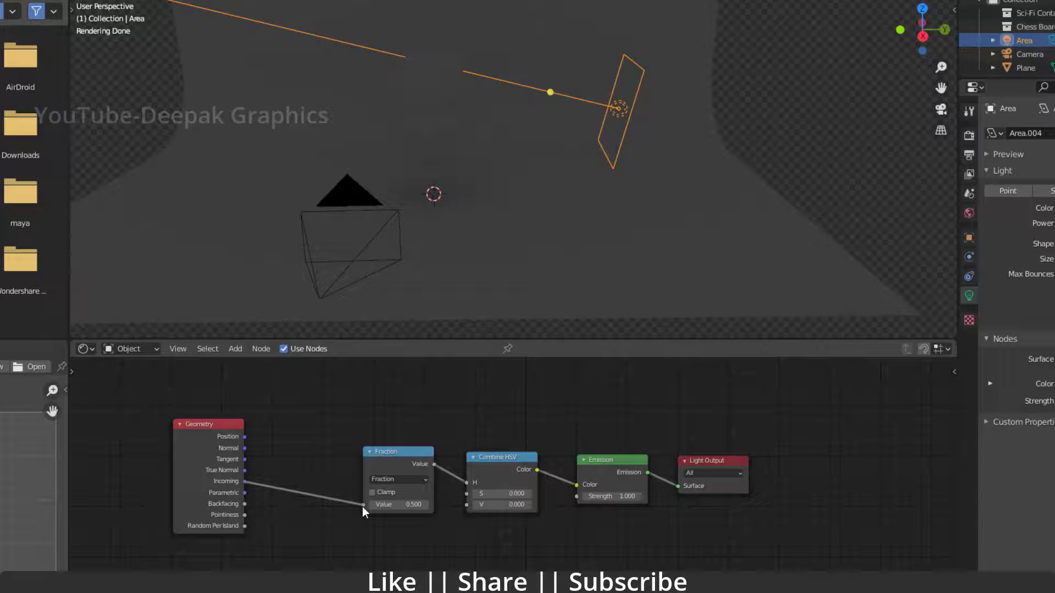
pyautogui.moveTo(205, 434); pyautogui.dragTo(174, 428)
pyautogui.scroll(3, 421, 493)
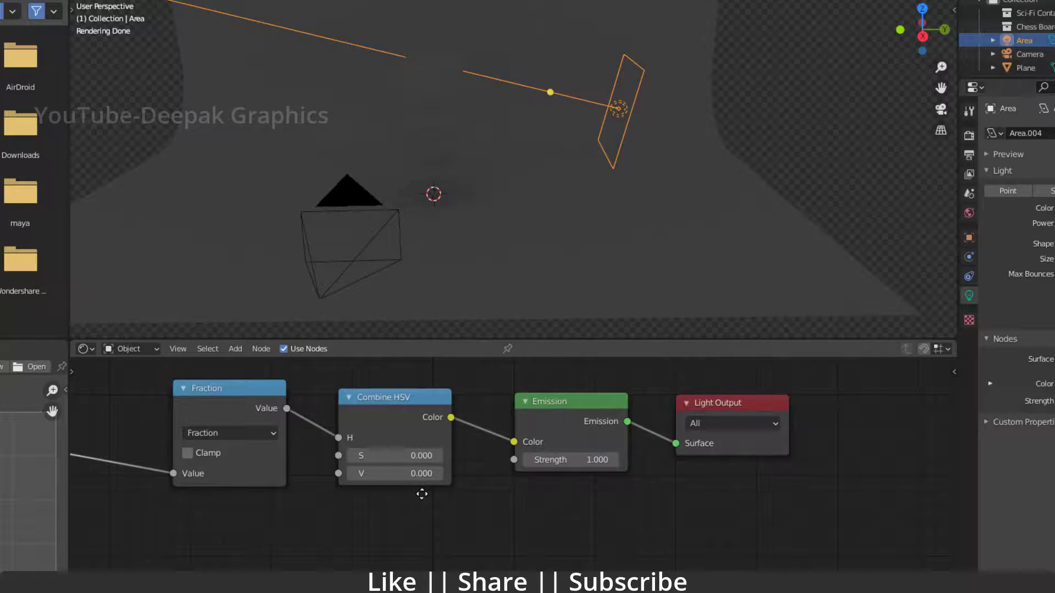
pyautogui.scroll(2, 422, 494)
# Step: Set the Combine HSV saturation and value to 1
pyautogui.moveTo(355, 461); pyautogui.dragTo(393, 468, button='middle')
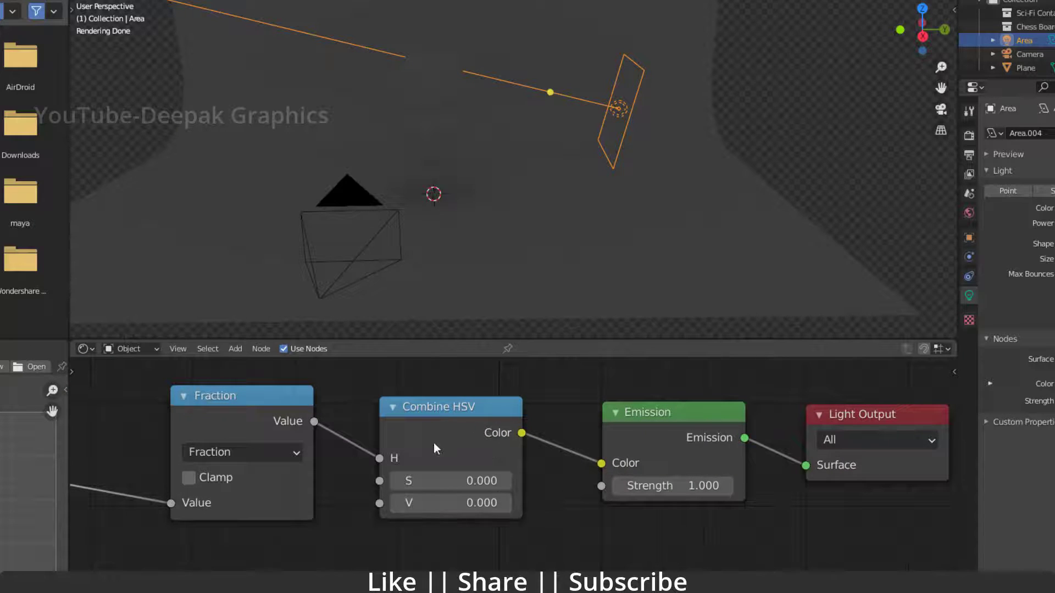
pyautogui.click(488, 480)
pyautogui.write('1')
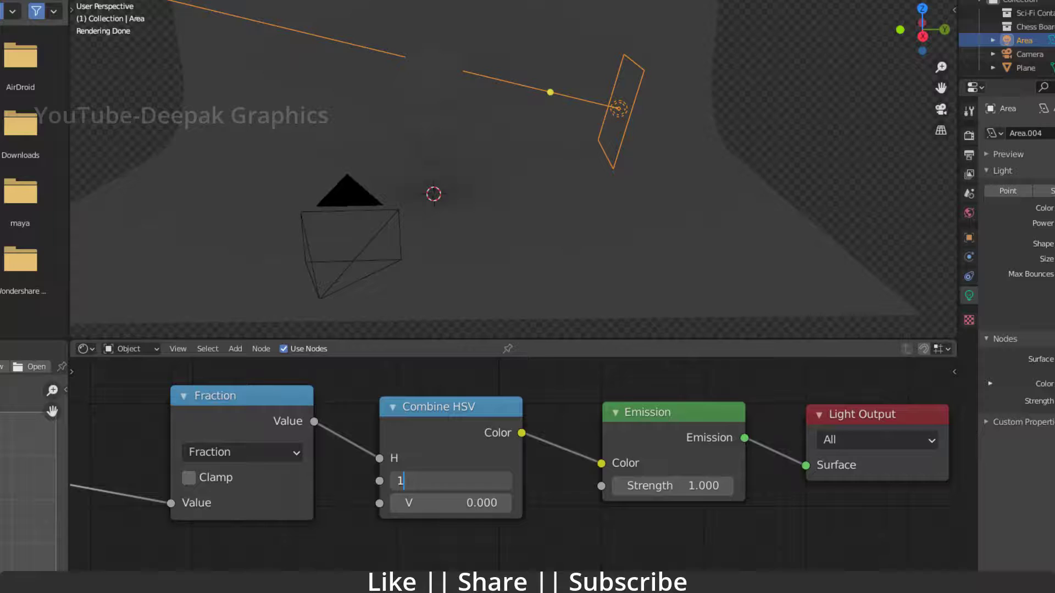
pyautogui.press('Tab')
pyautogui.write('1')
pyautogui.press('Return')
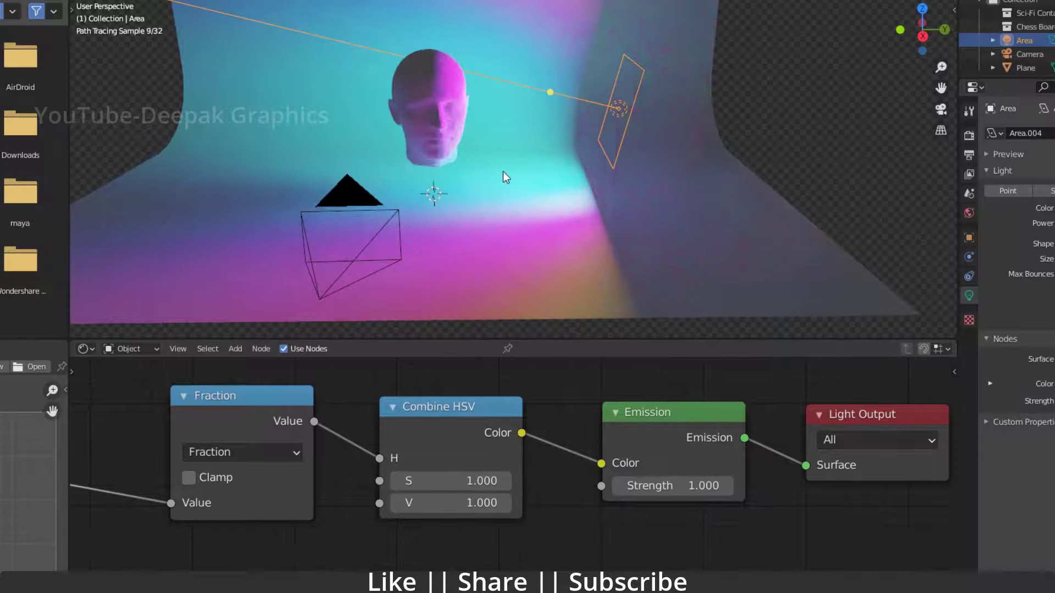
pyautogui.scroll(-3, 504, 175)
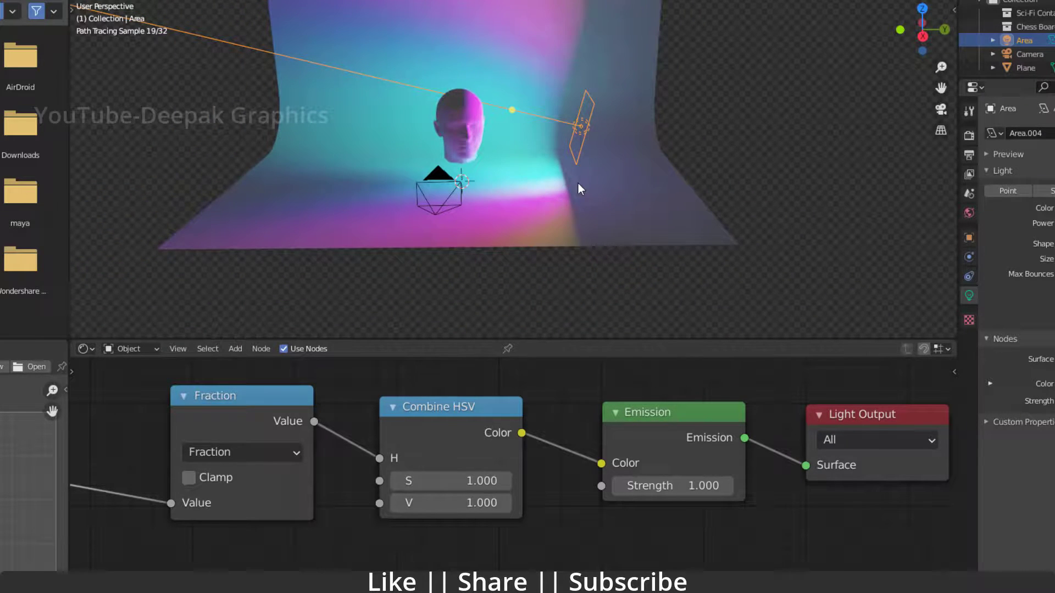
pyautogui.scroll(-2, 313, 527)
pyautogui.moveTo(313, 530); pyautogui.dragTo(401, 500, button='middle')
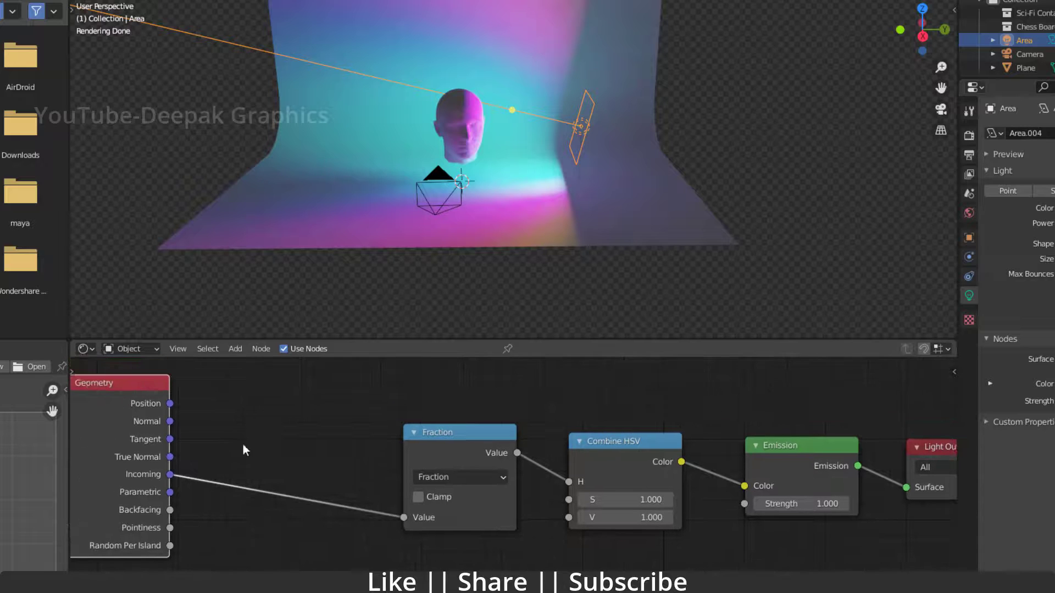
# Step: Drop a Separate XYZ node onto the Incoming–Fraction link and feed its Y output into Fraction
pyautogui.hotkey('shift', 'a')
pyautogui.click(253, 429)
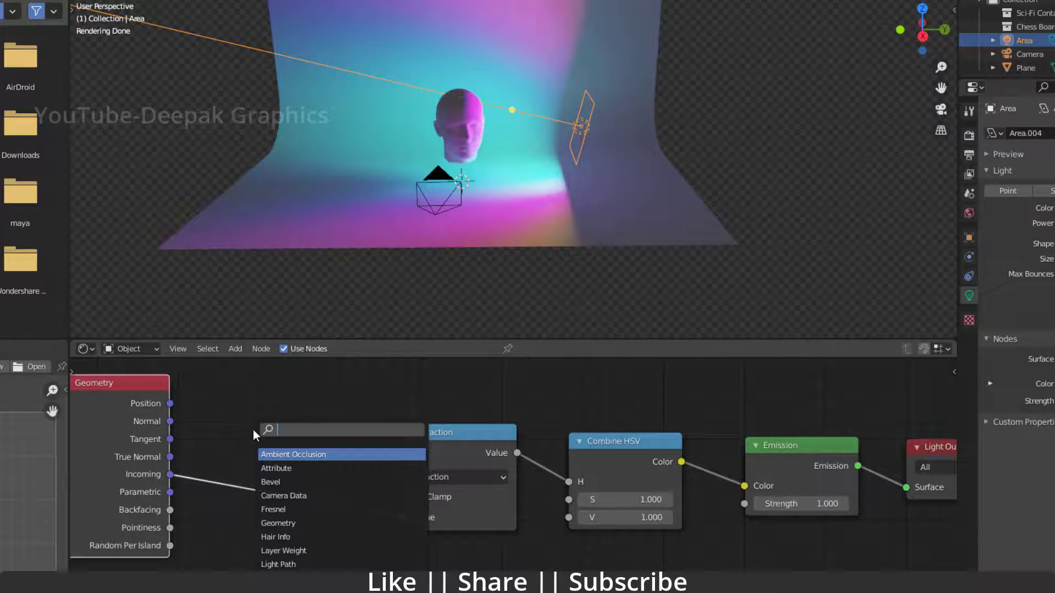
pyautogui.write('spa')
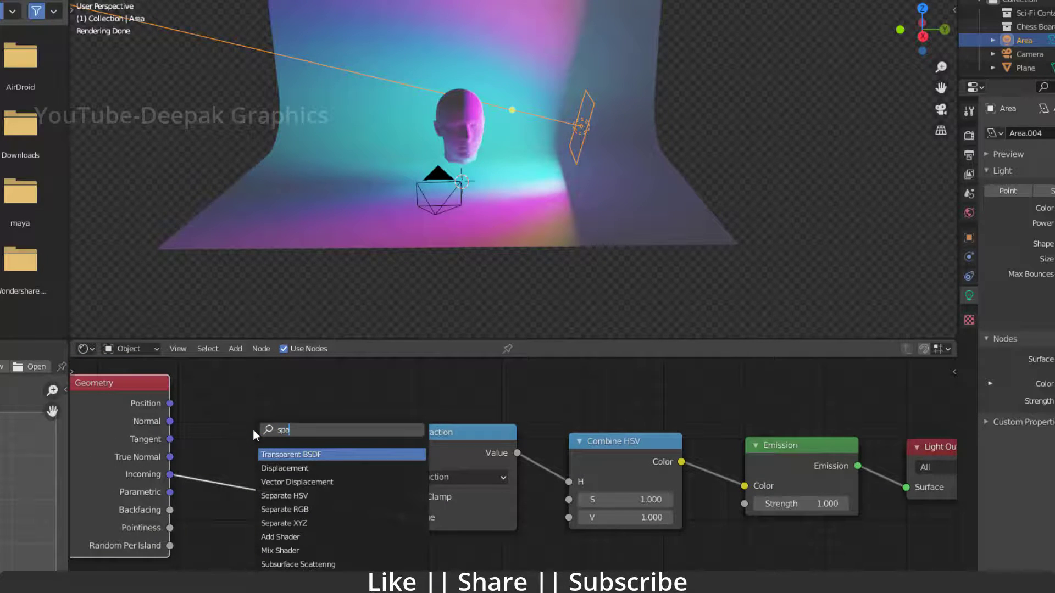
pyautogui.click(302, 523)
pyautogui.click(309, 484)
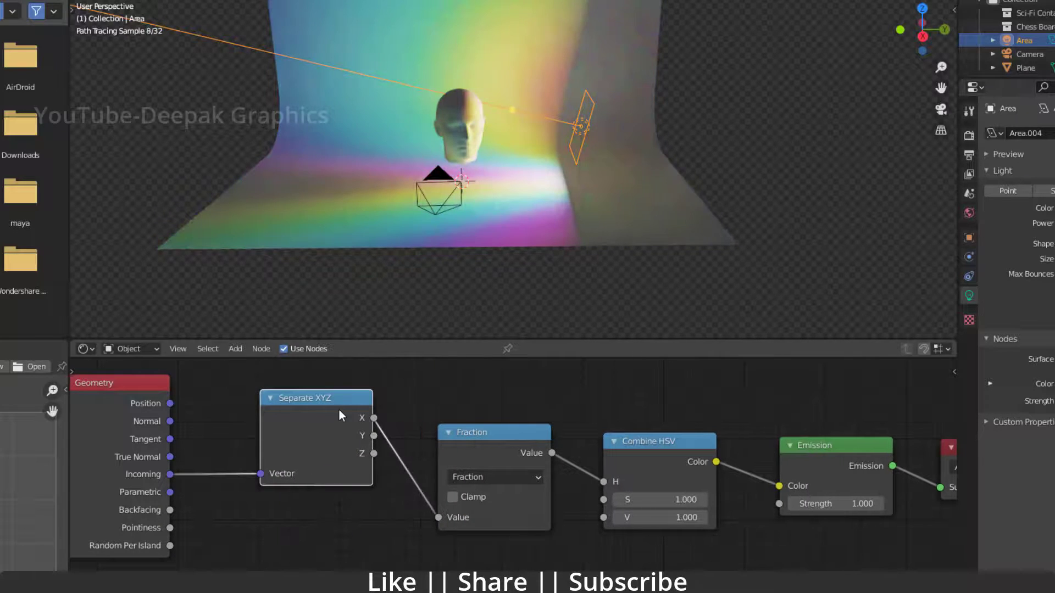
pyautogui.moveTo(302, 397); pyautogui.dragTo(267, 438)
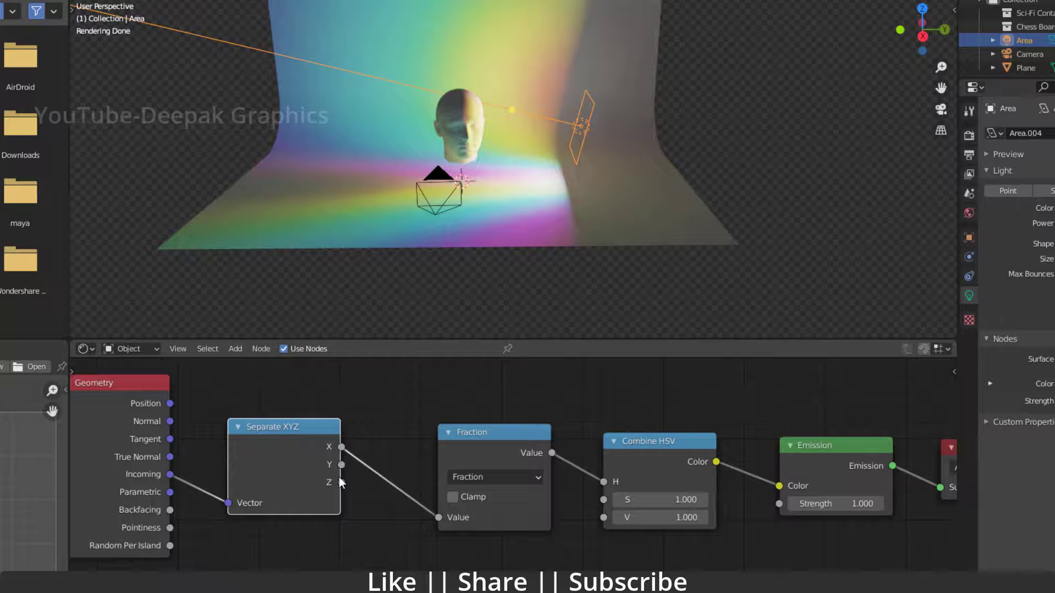
pyautogui.moveTo(341, 466); pyautogui.dragTo(437, 517)
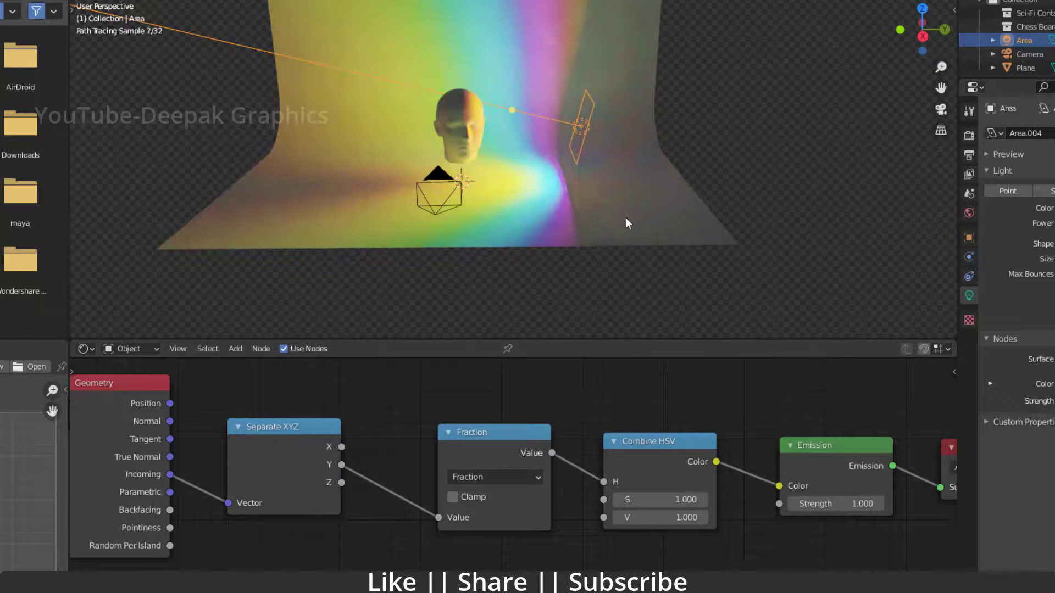
pyautogui.scroll(4, 551, 172)
pyautogui.moveTo(552, 167)
pyautogui.mouseDown(button='middle')
pyautogui.moveTo(456, 224)
pyautogui.moveTo(616, 155)
pyautogui.mouseUp(button='middle')
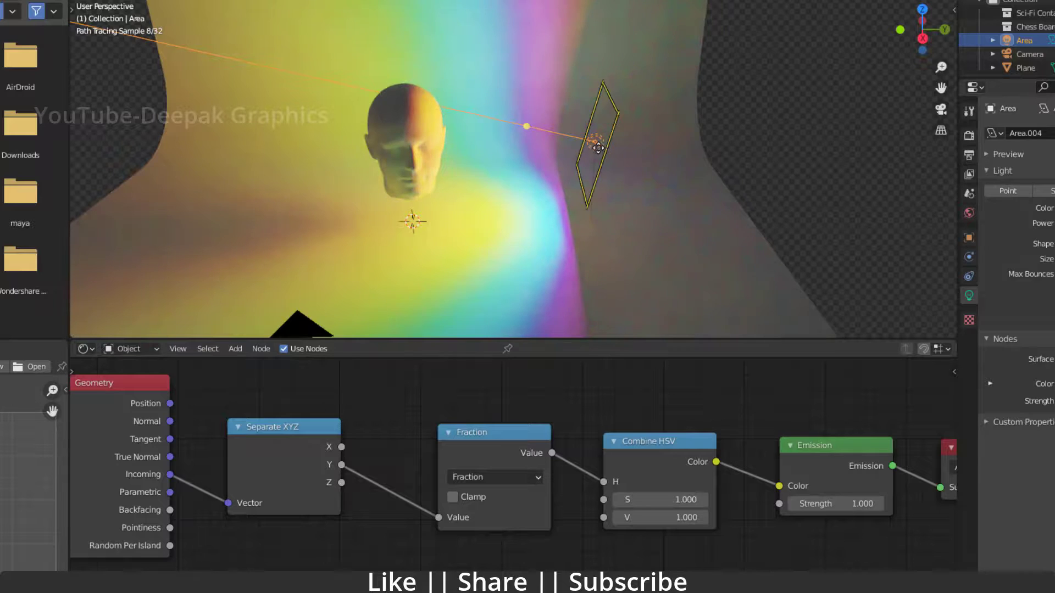
# Step: Move the area light to a new spot, then switch to camera view with Numpad 0
pyautogui.click(598, 146)
pyautogui.press('g')
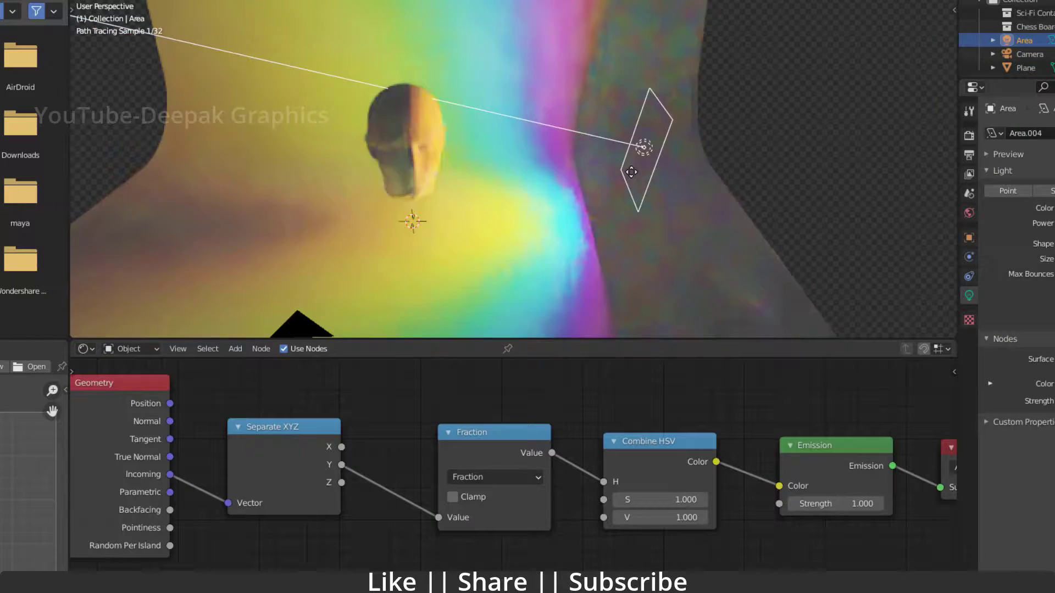
pyautogui.click(588, 177)
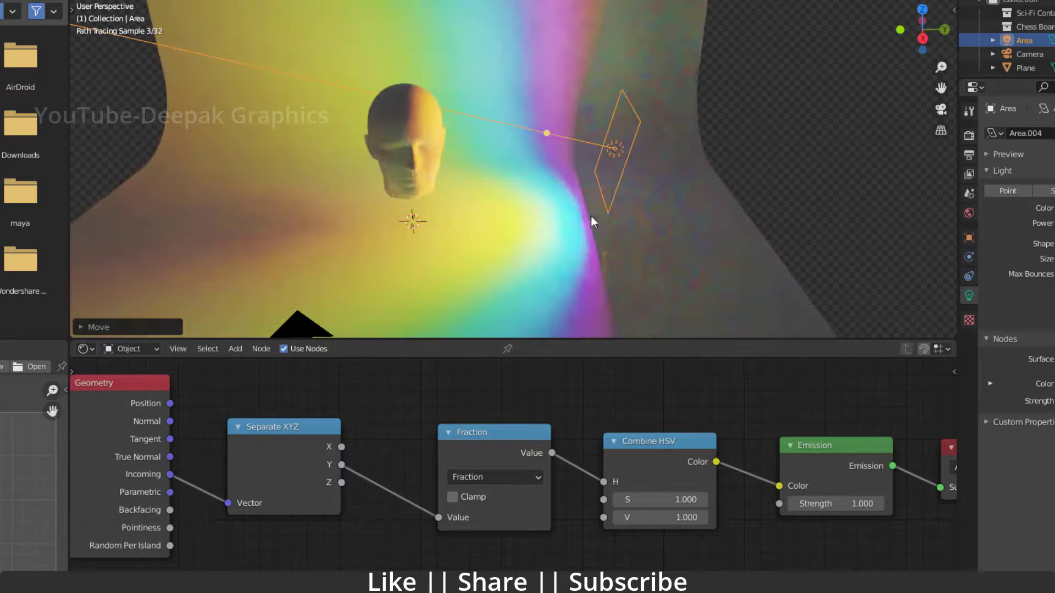
pyautogui.moveTo(591, 216)
pyautogui.mouseDown(button='middle')
pyautogui.moveTo(552, 196)
pyautogui.moveTo(566, 196)
pyautogui.mouseUp(button='middle')
pyautogui.press('KP_0')
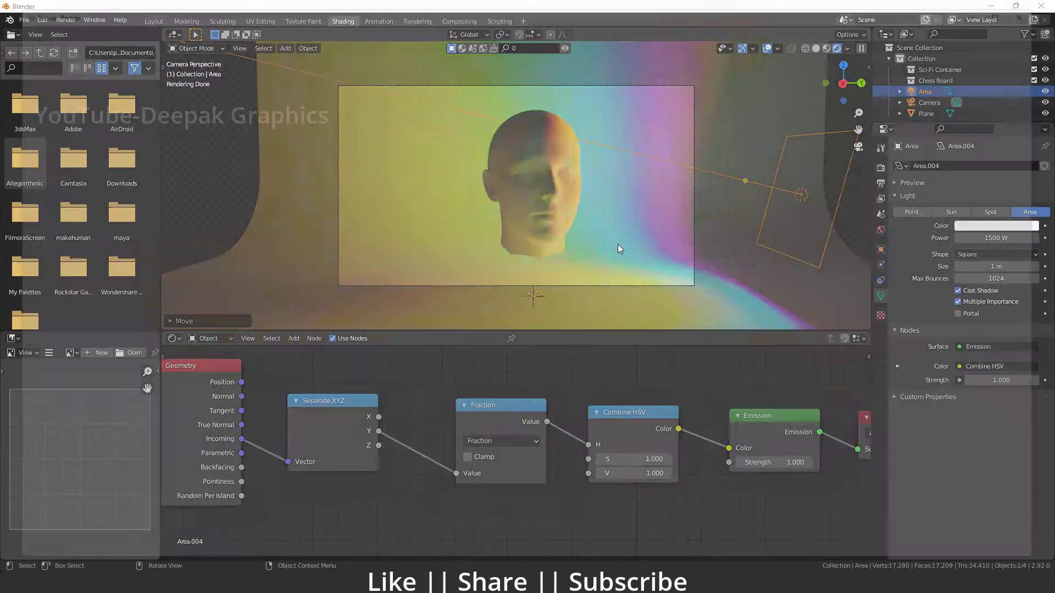
# Step: Render the rainbow-lit head and backdrop from the camera with F12
pyautogui.press('F12')
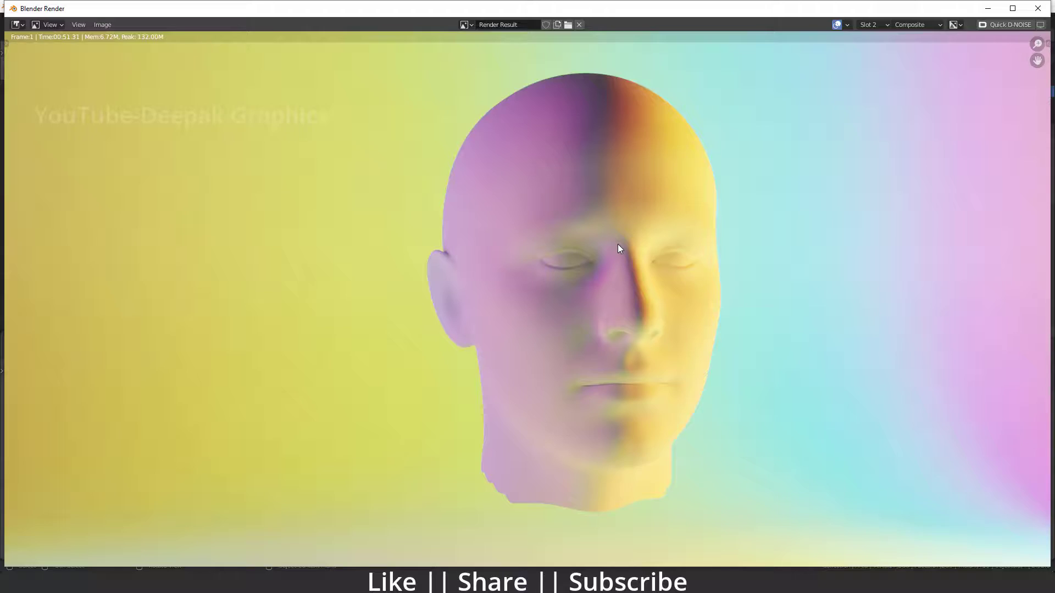